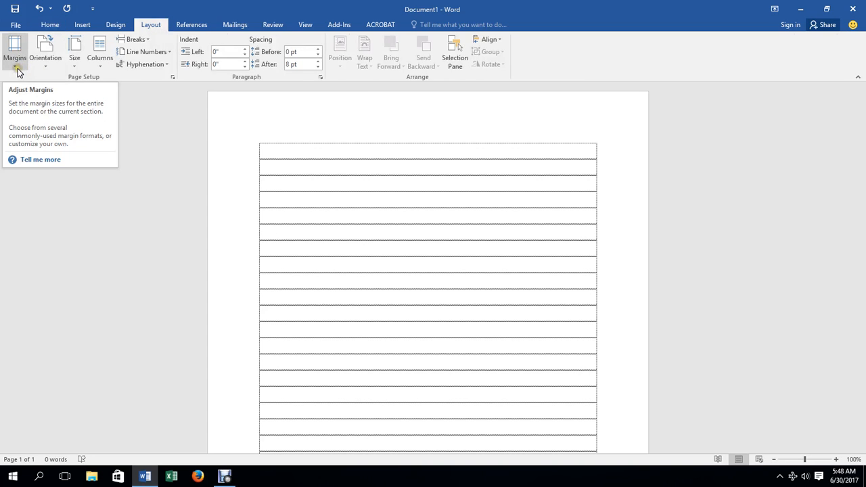
Review the preset page margins and open the custom margin settings.
click(19, 71)
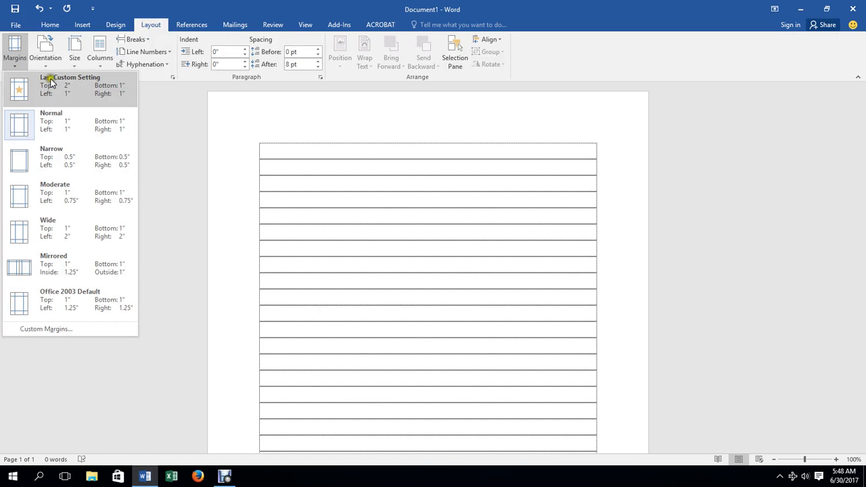
click(79, 94)
click(63, 92)
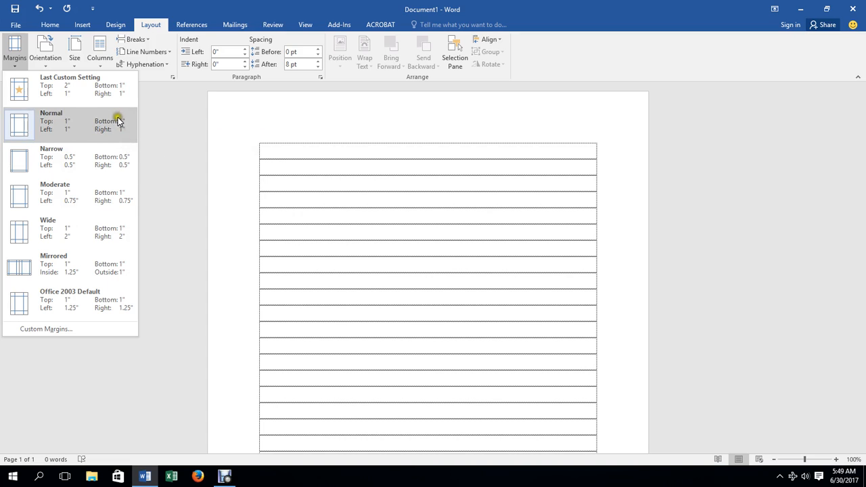
click(108, 203)
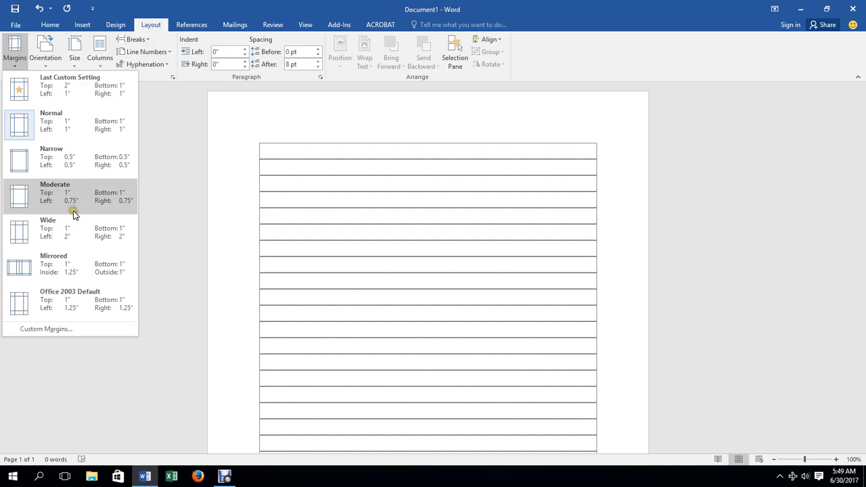
click(67, 332)
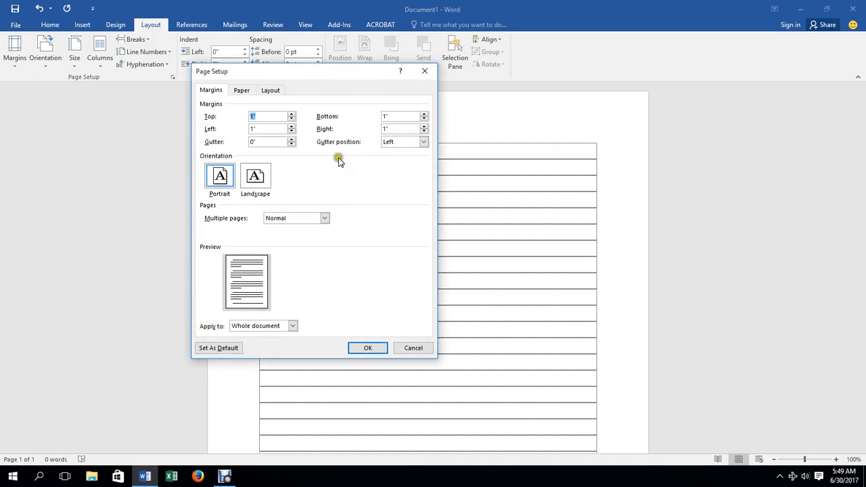
drag(309, 76, 159, 92)
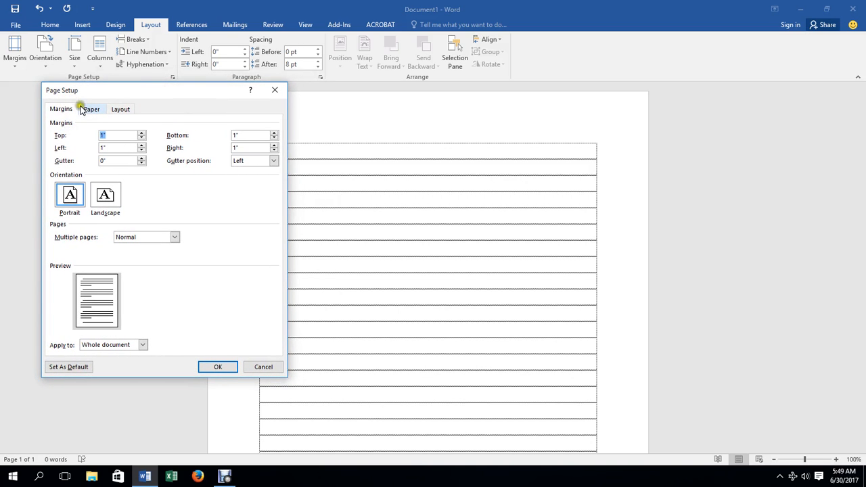
Set the document's top margin to .75".
click(60, 110)
click(99, 138)
drag(104, 136, 93, 135)
click(141, 138)
click(142, 139)
click(141, 139)
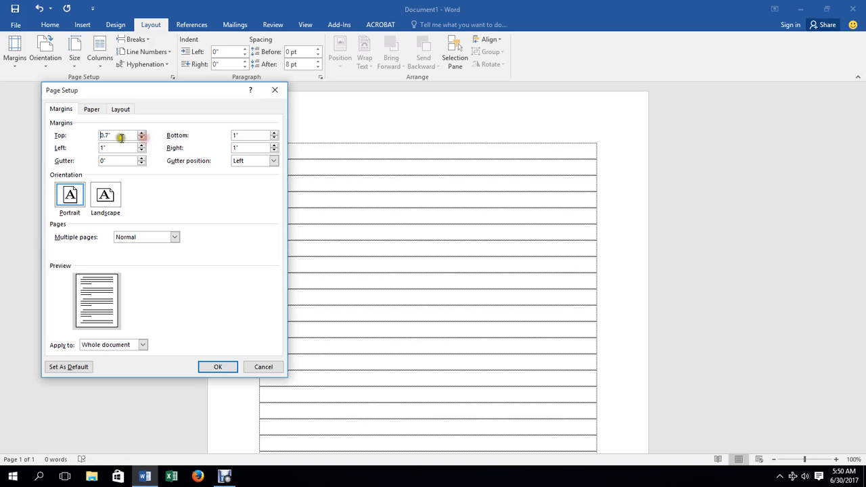
drag(121, 137, 87, 137)
text(.7)
Set the right margin to 0.9" and apply the custom margins to the whole document.
click(238, 136)
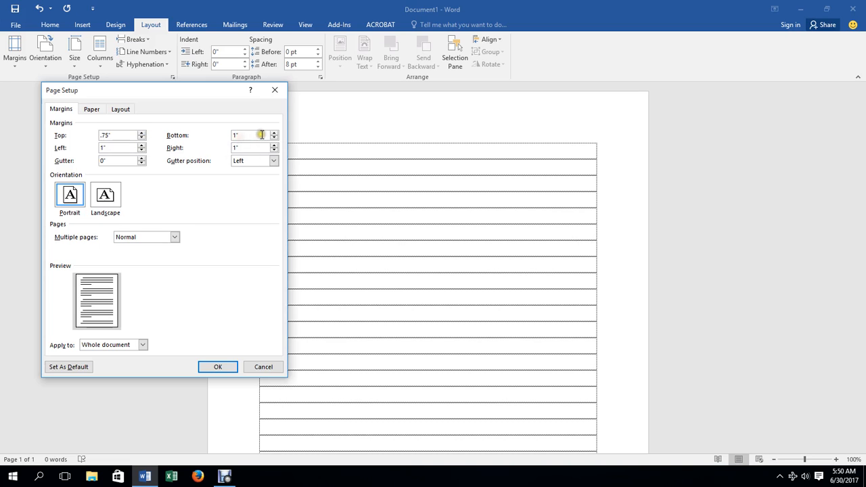
click(121, 146)
click(246, 148)
click(274, 151)
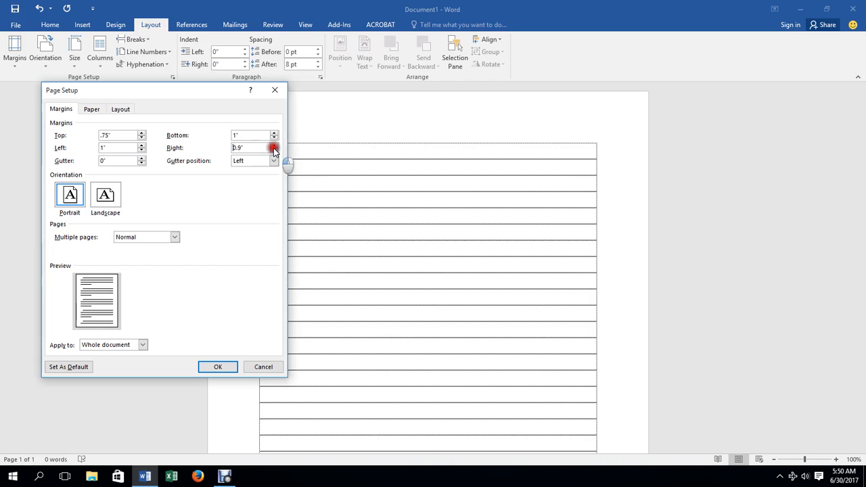
click(218, 370)
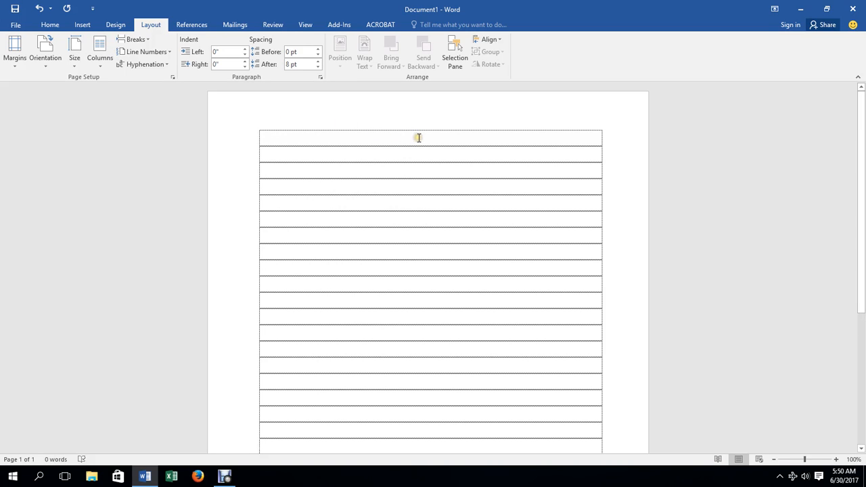
click(371, 139)
scroll(332, 138, down, 5)
scroll(334, 140, up, 8)
Change the page orientation to landscape and look over the lined page.
click(50, 70)
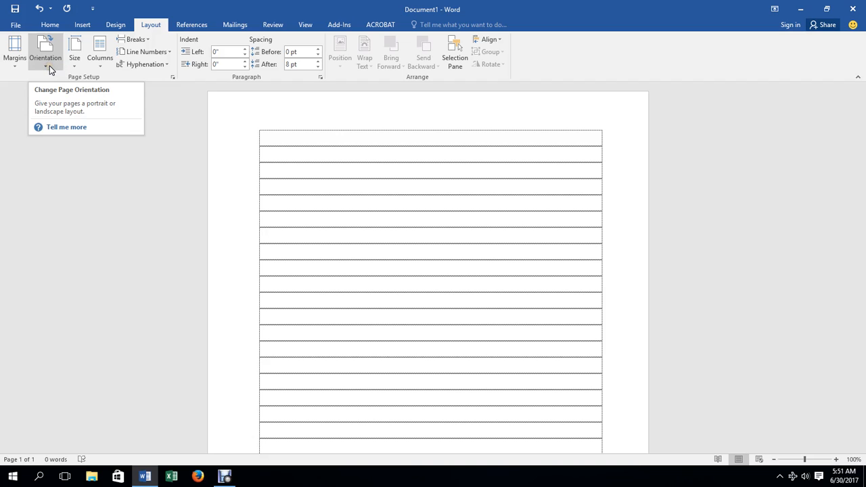
click(50, 68)
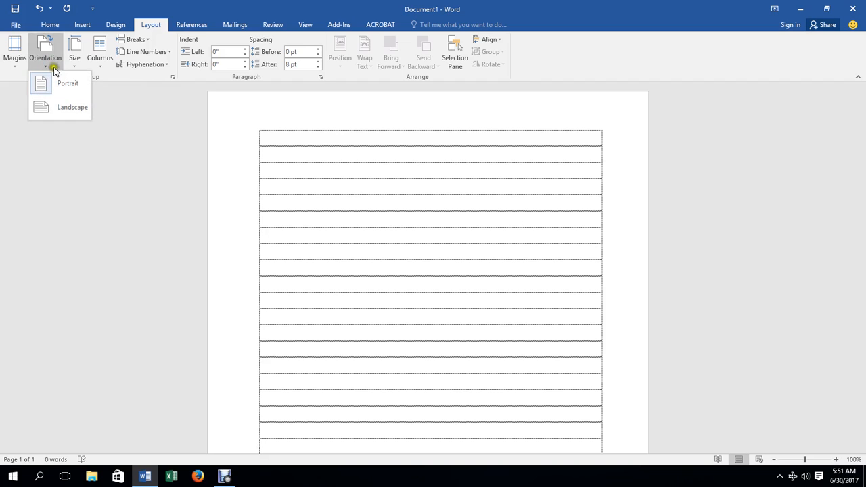
click(63, 86)
click(76, 102)
click(73, 110)
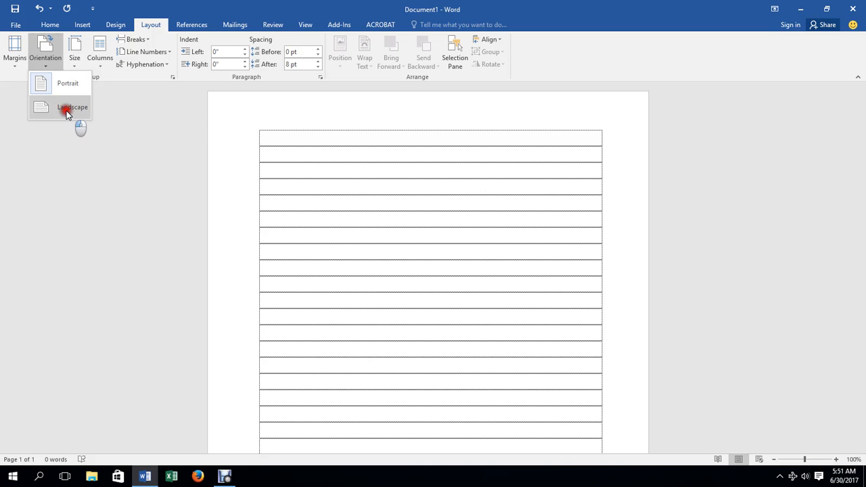
scroll(378, 133, down, 2)
scroll(449, 195, up, 3)
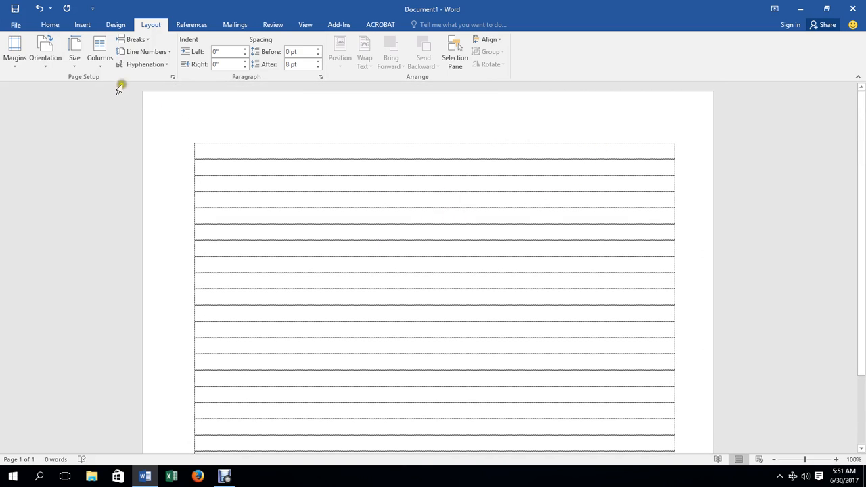
Switch the page orientation back to portrait.
click(54, 67)
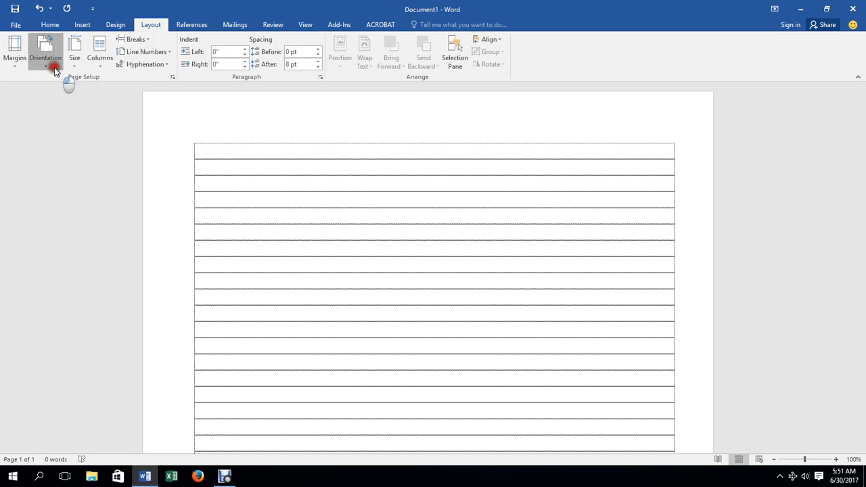
click(71, 84)
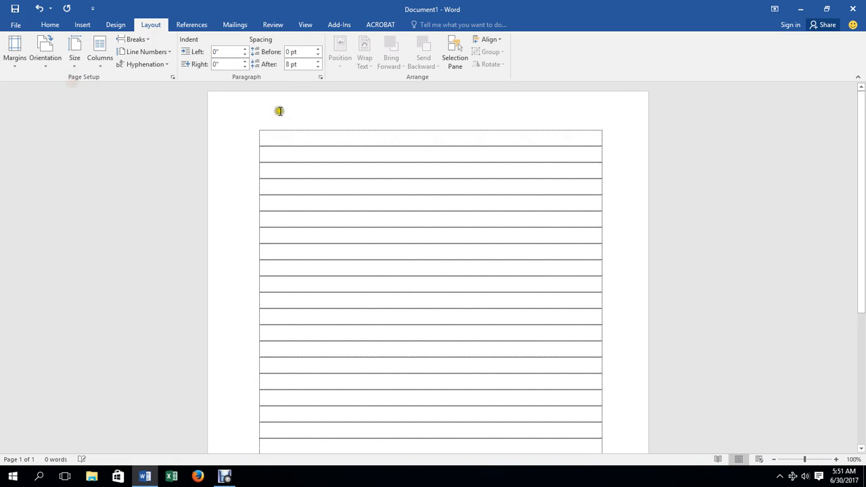
click(303, 134)
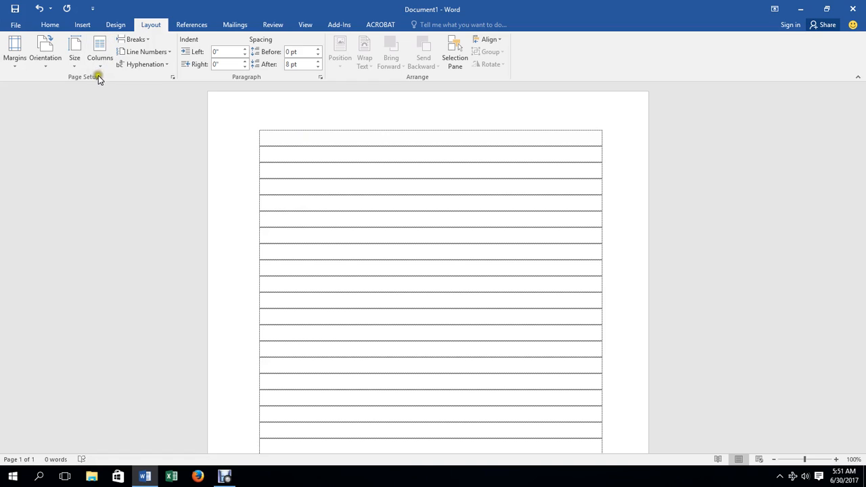
click(350, 131)
Look through the preset paper sizes and open the detailed paper size settings.
click(84, 66)
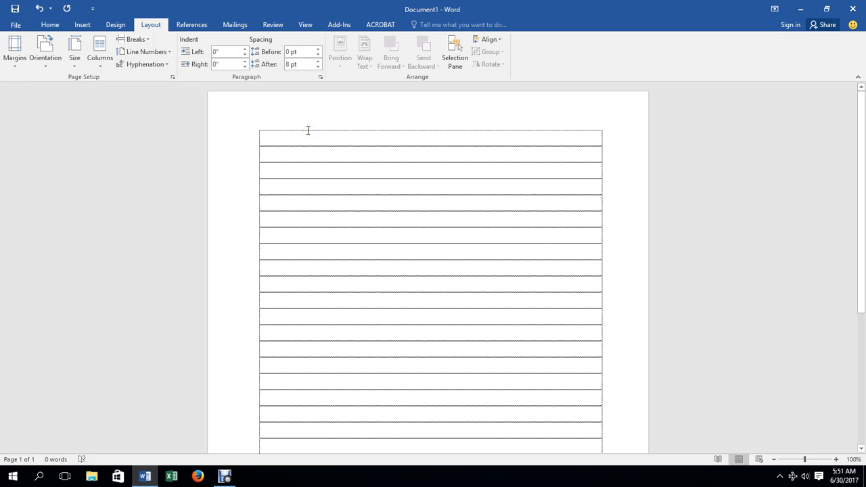
click(74, 70)
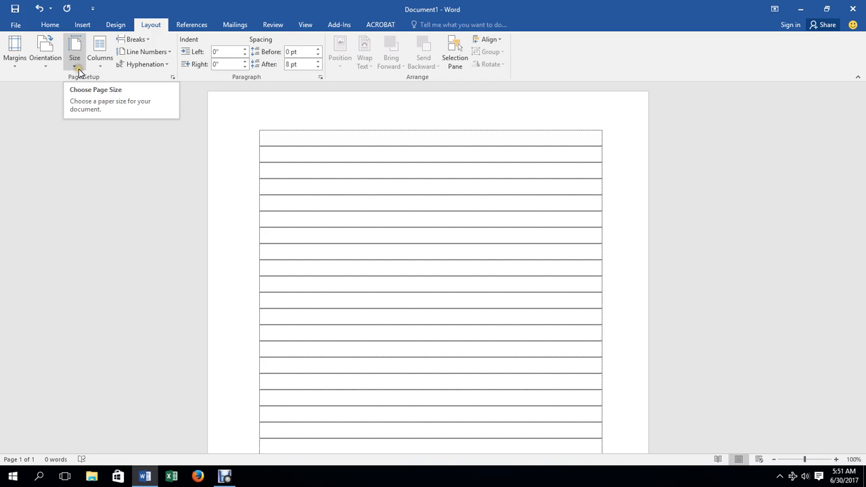
click(77, 69)
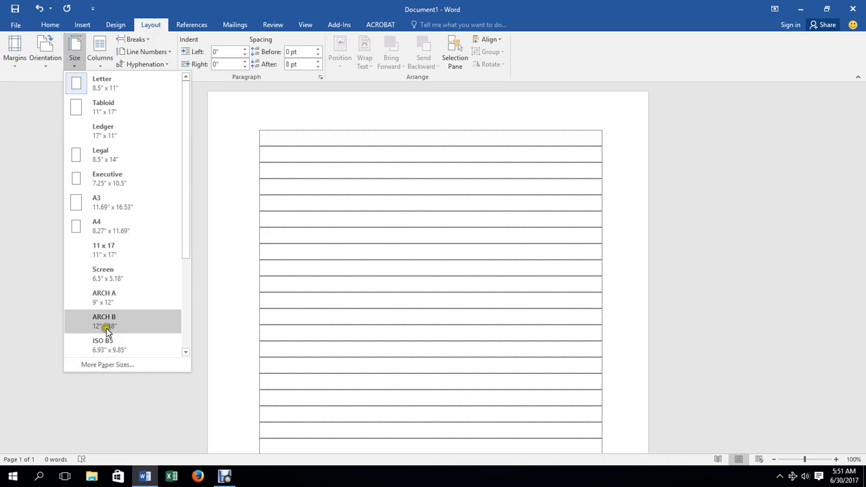
scroll(128, 250, down, 2)
scroll(131, 262, up, 2)
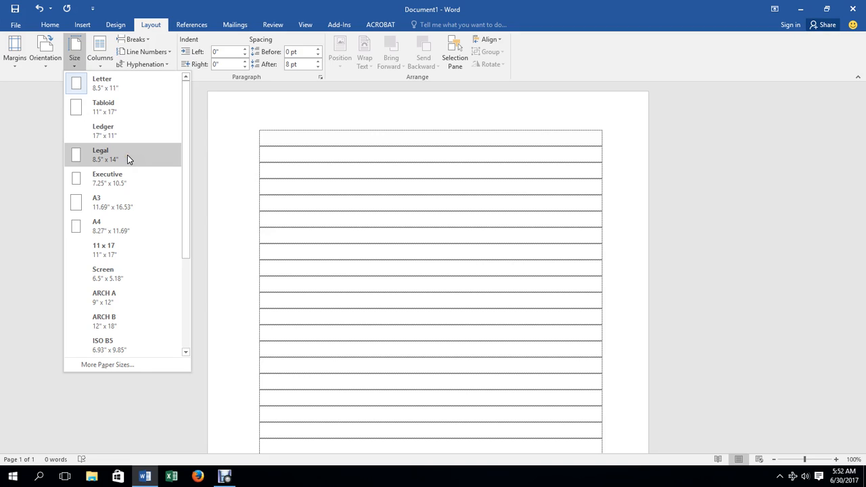
click(112, 222)
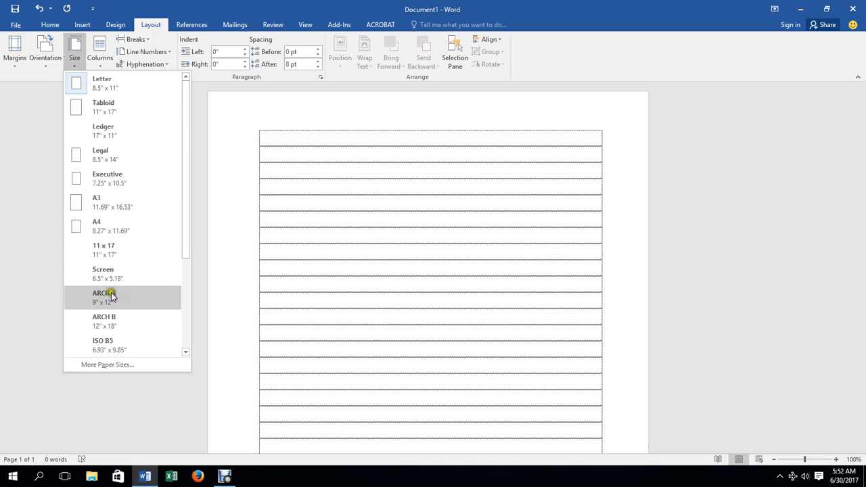
scroll(133, 271, down, 2)
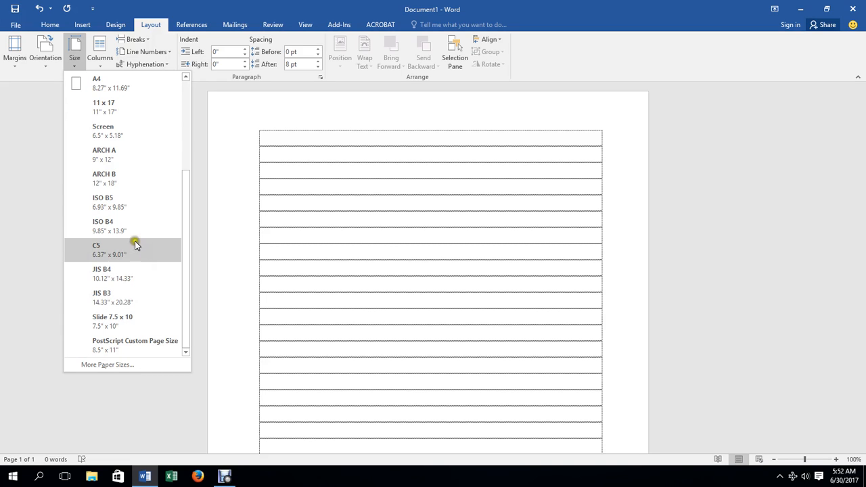
click(108, 366)
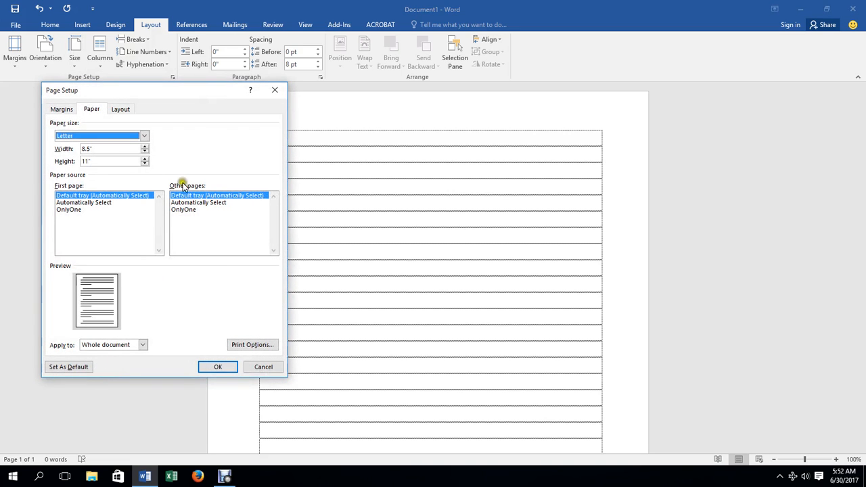
drag(196, 90, 282, 91)
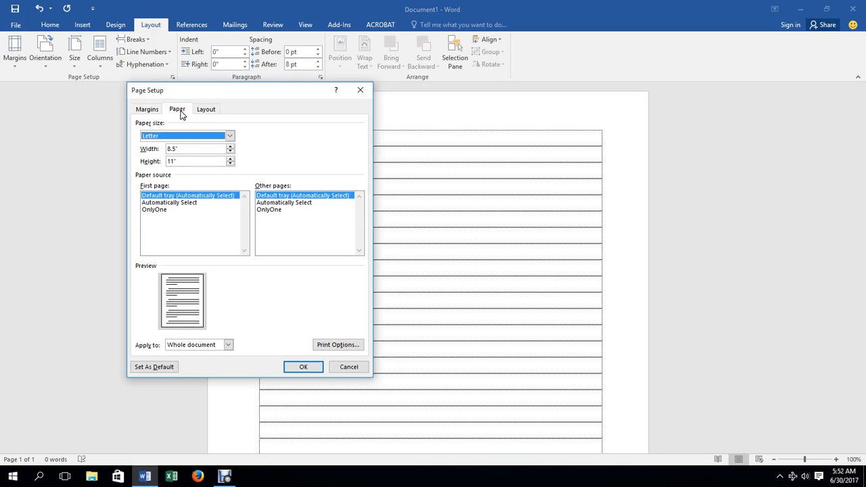
Choose A4 as the paper size in the page setup.
click(191, 136)
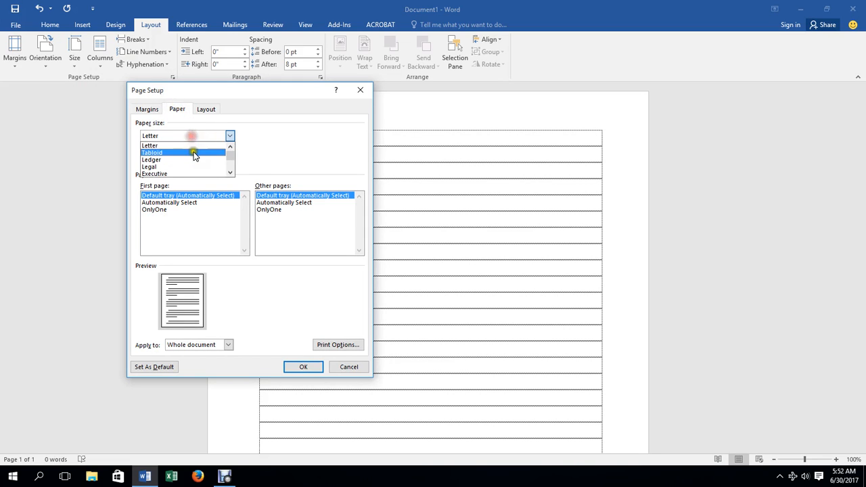
scroll(195, 157, down, 1)
scroll(196, 158, up, 1)
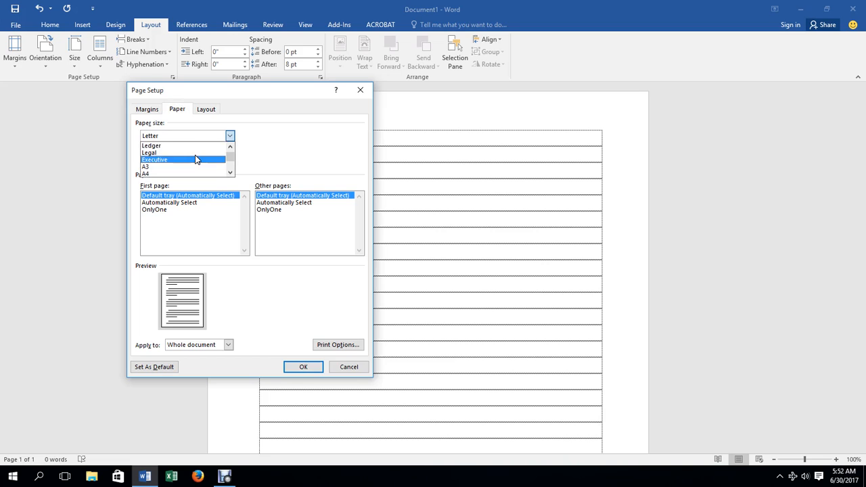
click(157, 166)
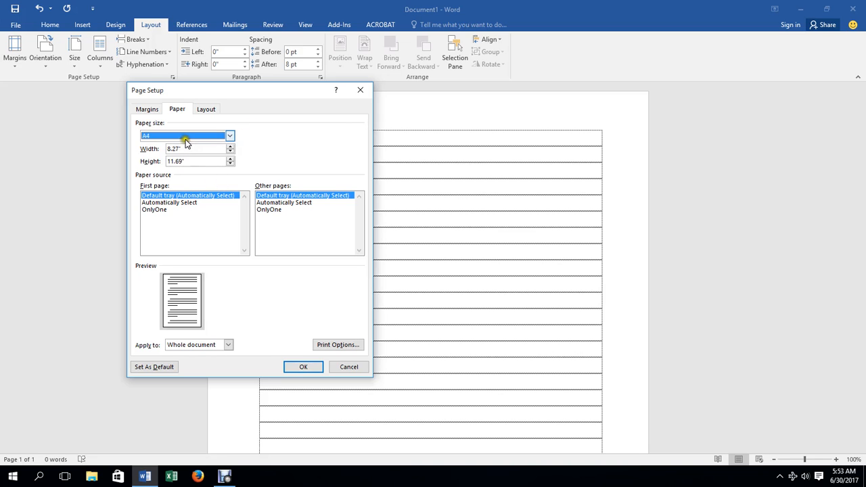
drag(179, 149, 162, 148)
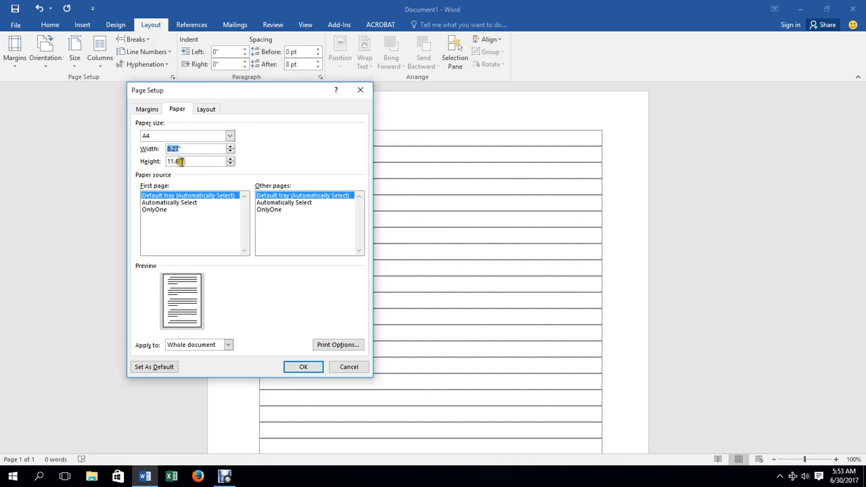
drag(186, 162, 163, 161)
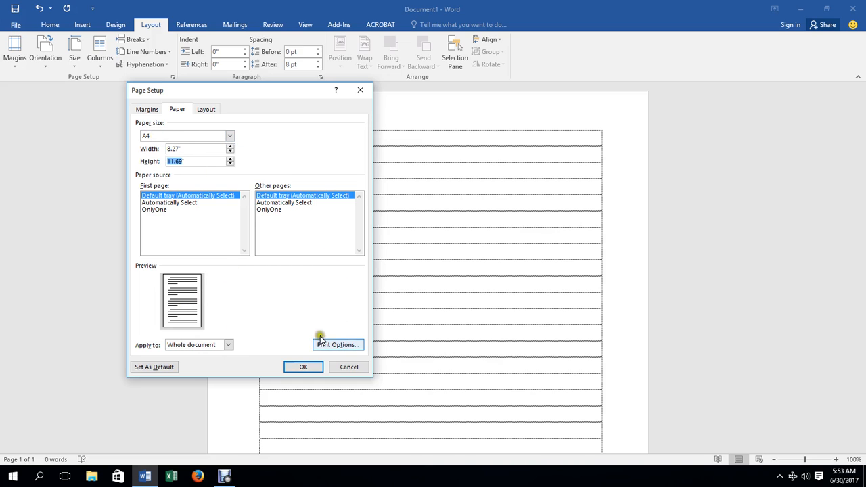
click(310, 368)
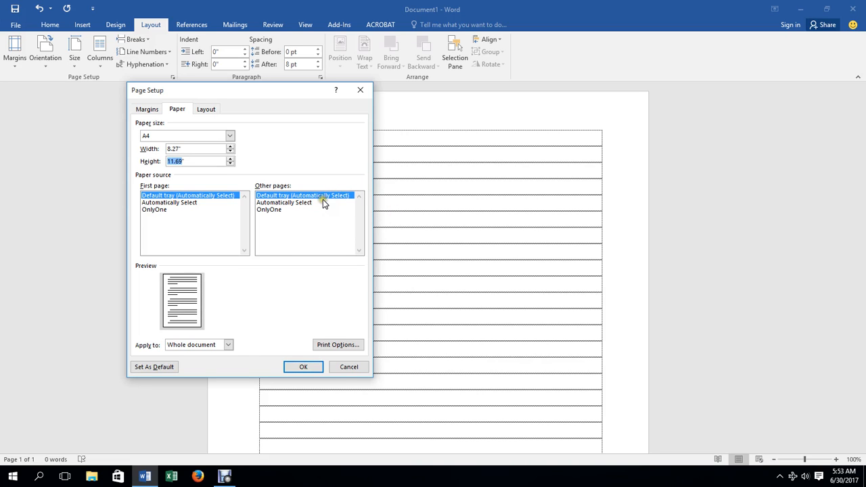
Set the paper size to Legal, 8.5" by 14".
click(230, 136)
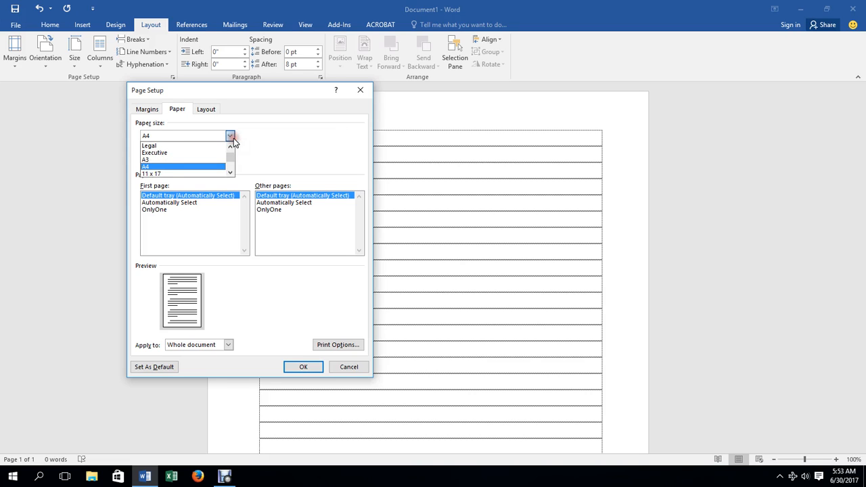
scroll(170, 160, up, 1)
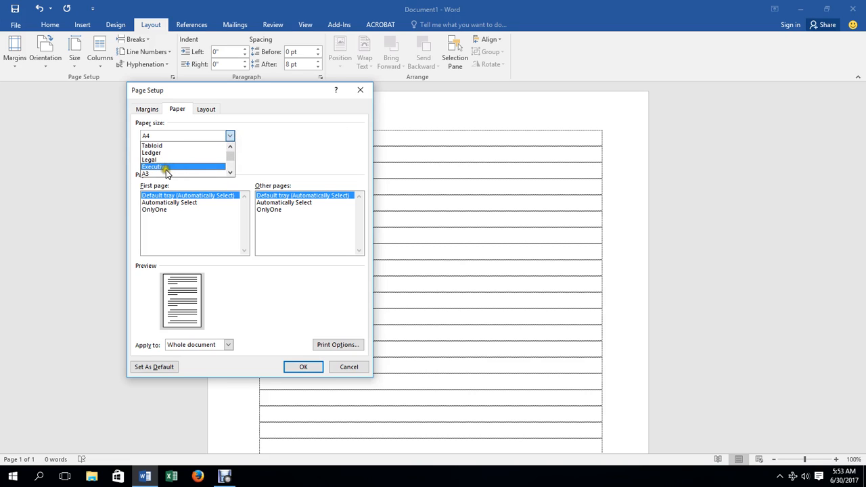
click(165, 160)
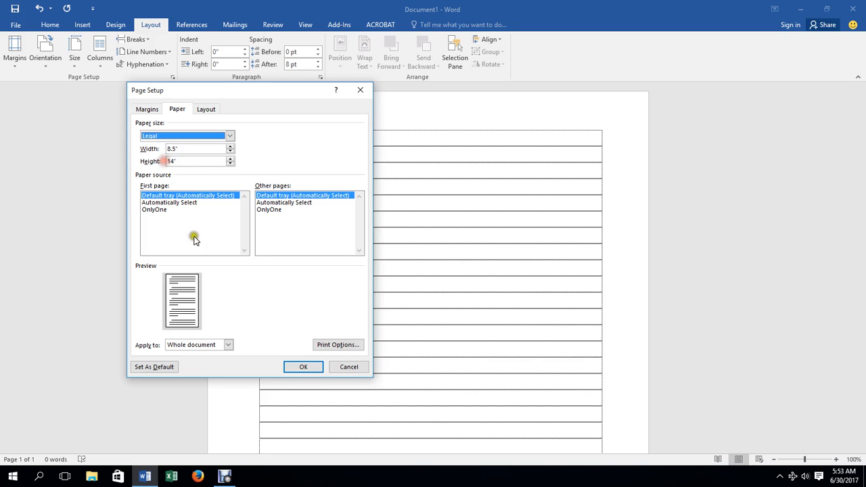
Set the Legal paper size to apply from this point forward.
click(205, 343)
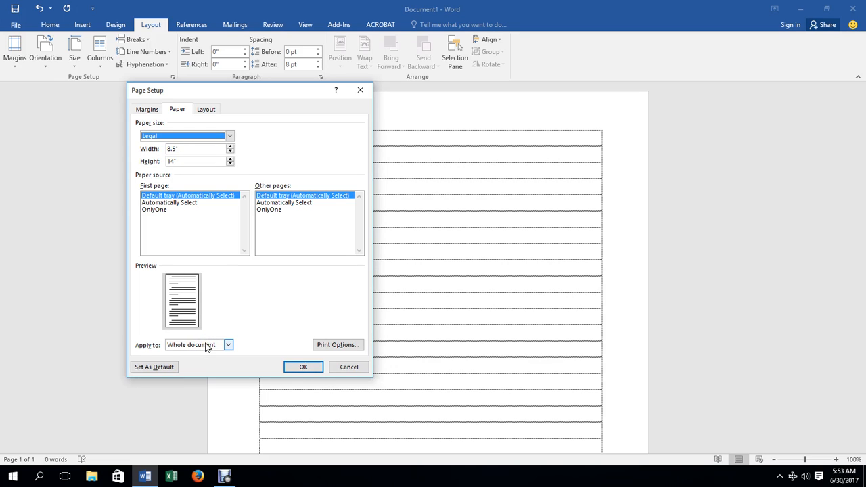
click(207, 346)
click(207, 346)
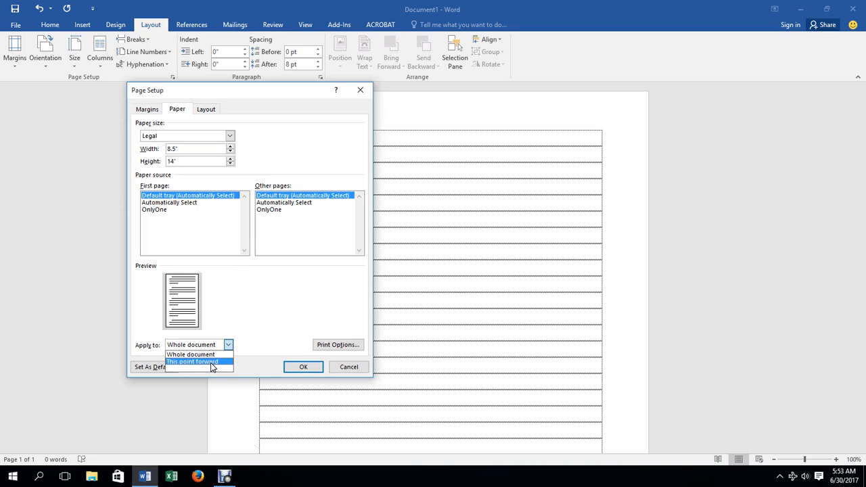
click(212, 363)
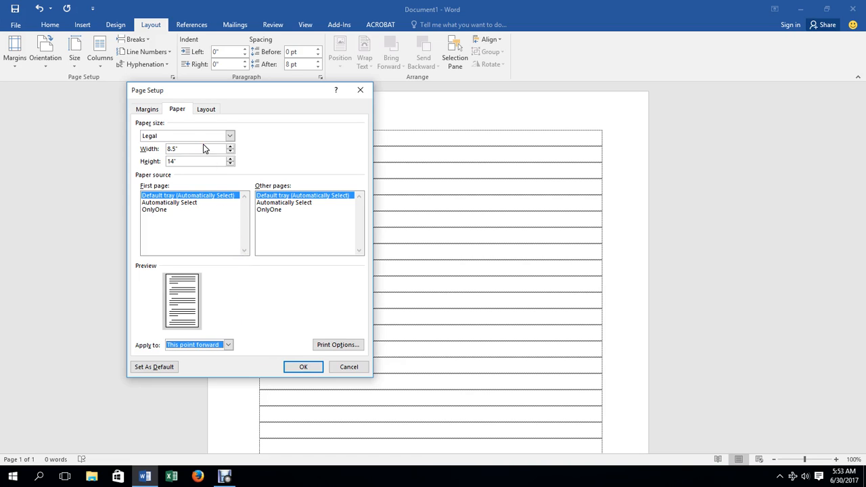
Change the paper size to A4 and apply it to the whole document.
click(230, 136)
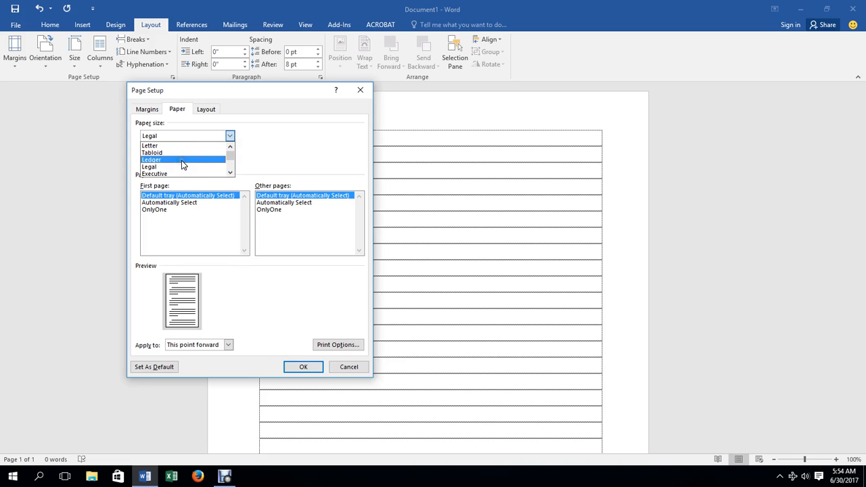
scroll(181, 165, down, 1)
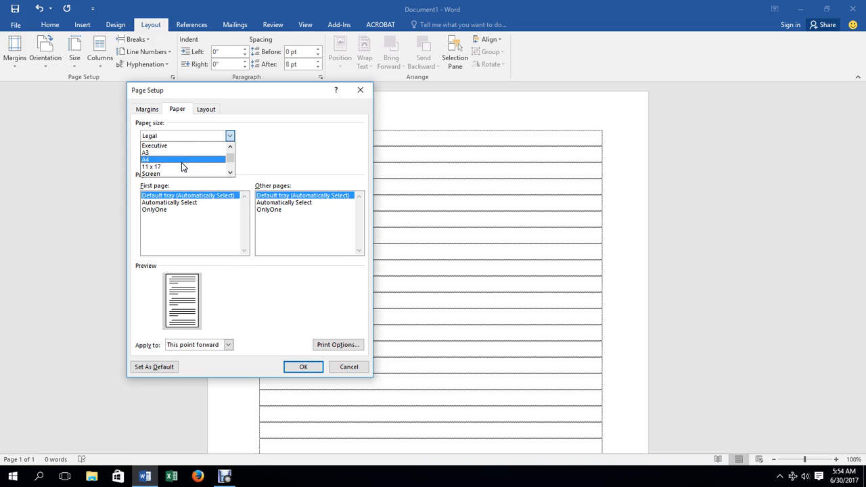
click(182, 163)
click(201, 346)
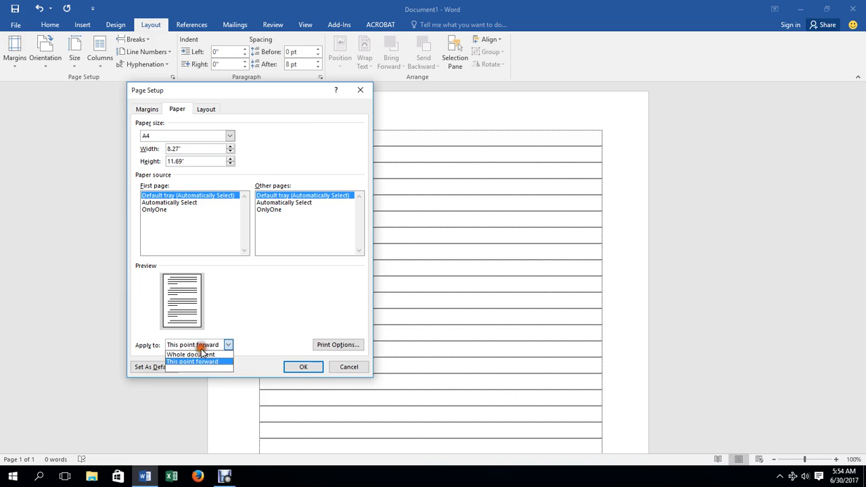
click(194, 355)
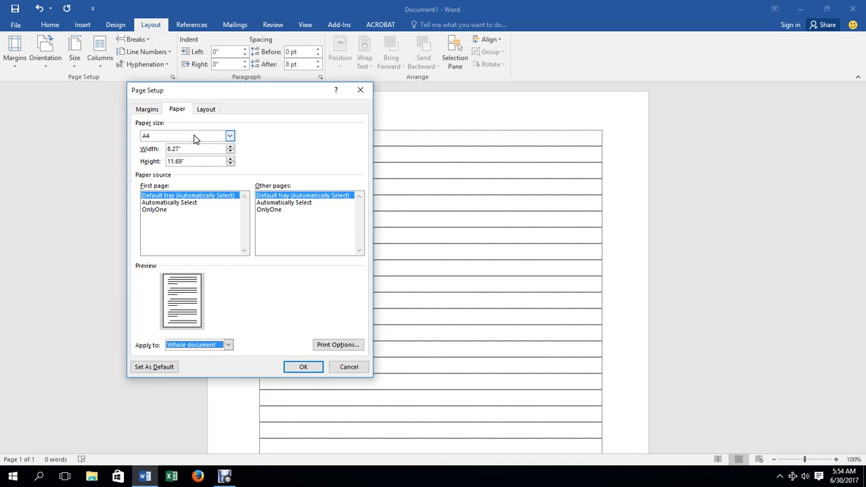
Save the A4 page setup as the default for new documents based on the Normal template.
click(276, 229)
click(196, 140)
click(171, 369)
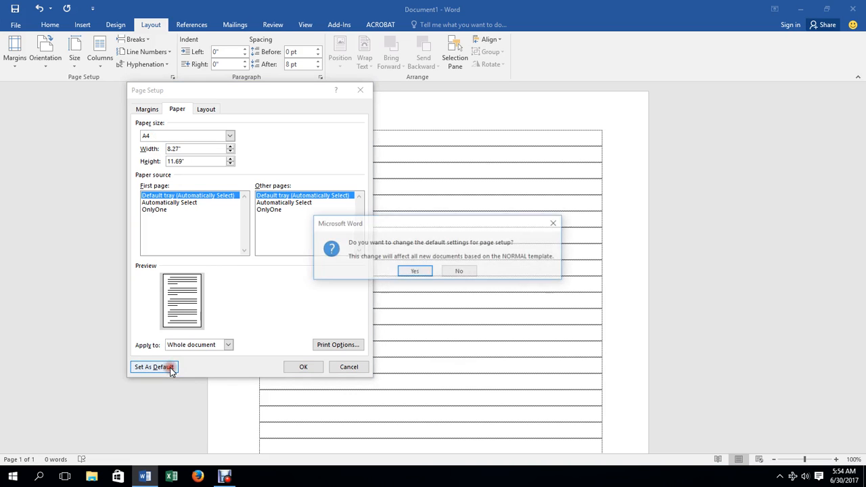
click(414, 272)
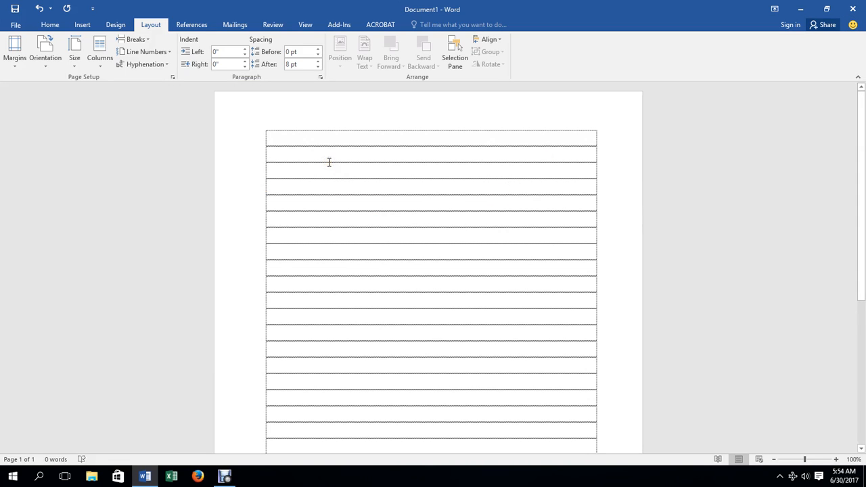
Reopen the detailed paper size settings and review the section layout, margin values and multiple-pages options.
click(75, 68)
click(127, 364)
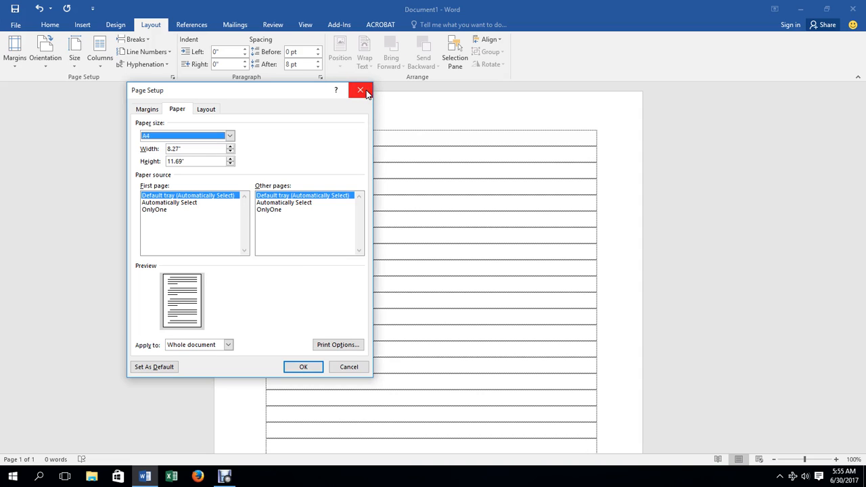
click(206, 109)
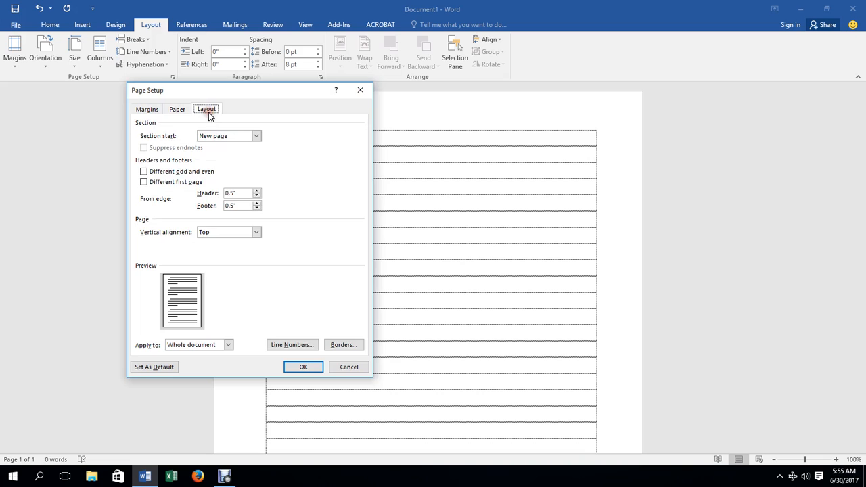
click(149, 111)
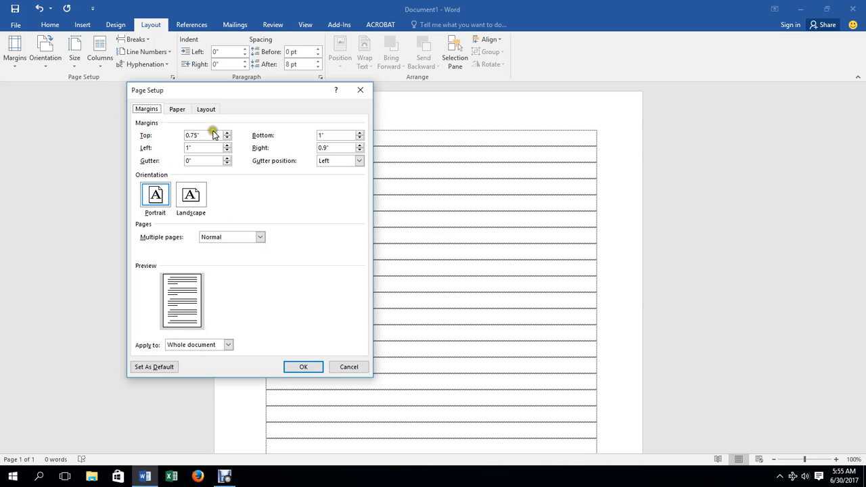
double_click(323, 148)
click(263, 236)
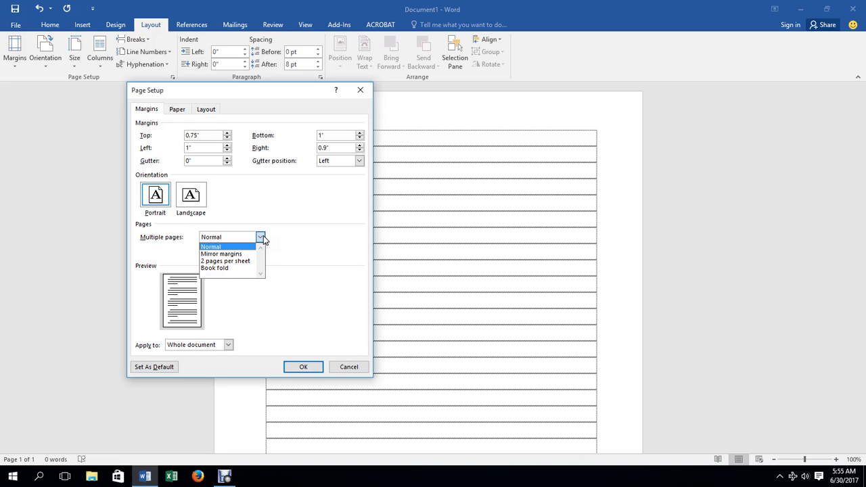
click(275, 201)
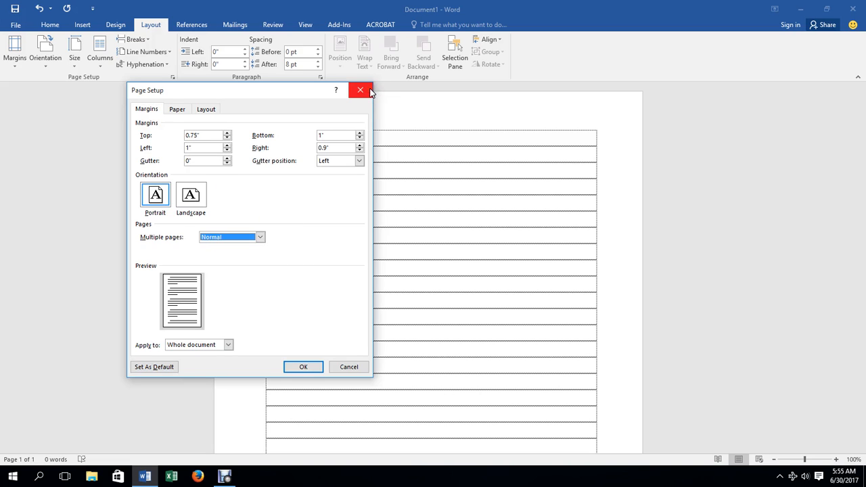
Set the gutter margin to 1".
click(224, 163)
click(188, 161)
double_click(188, 160)
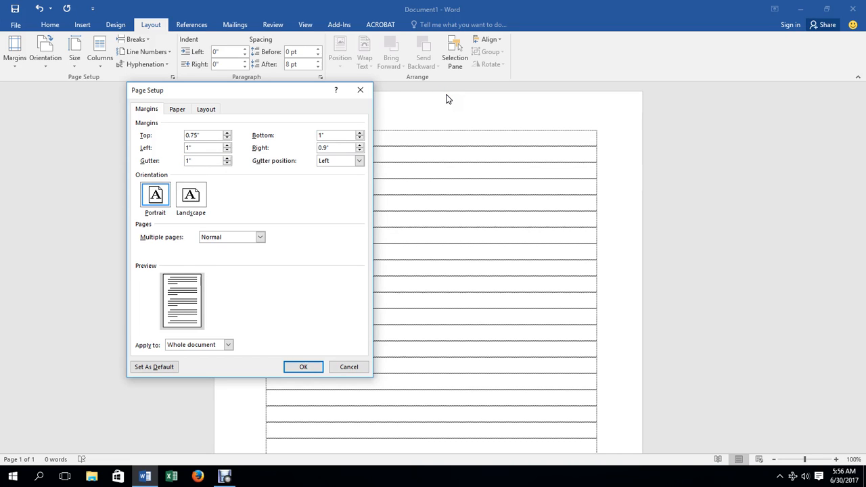
Try the Top gutter position in the preview and switch it back to Left.
click(329, 163)
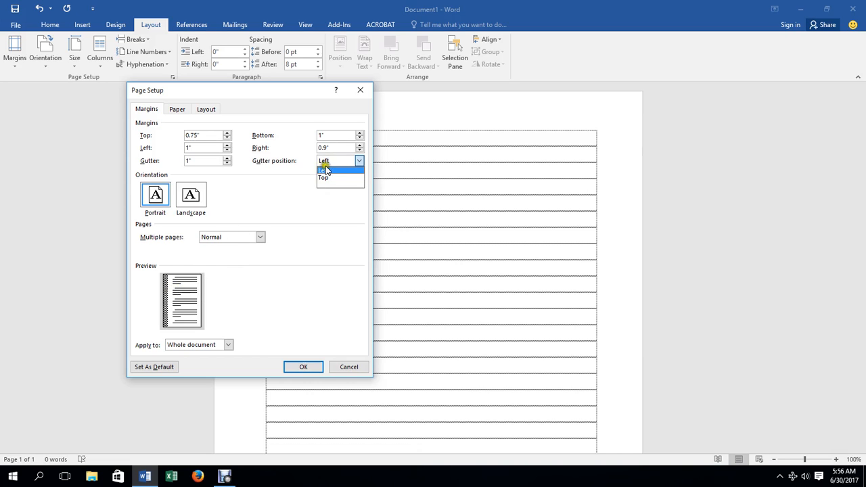
click(330, 182)
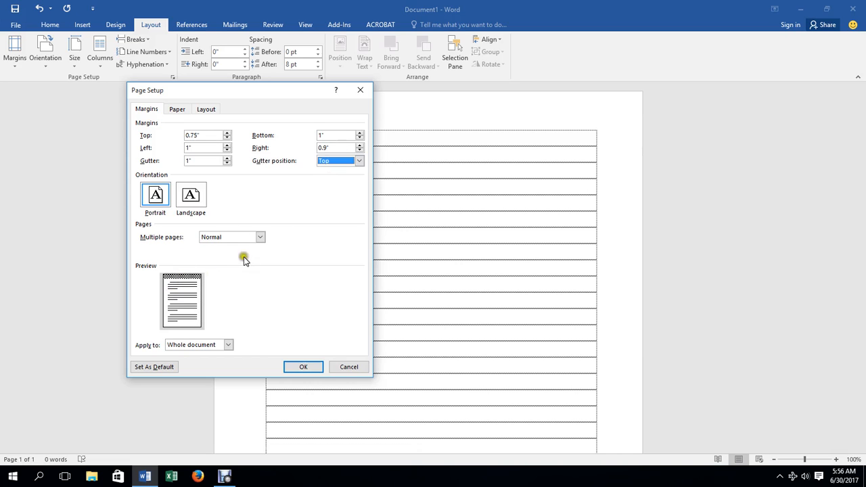
click(324, 163)
click(324, 173)
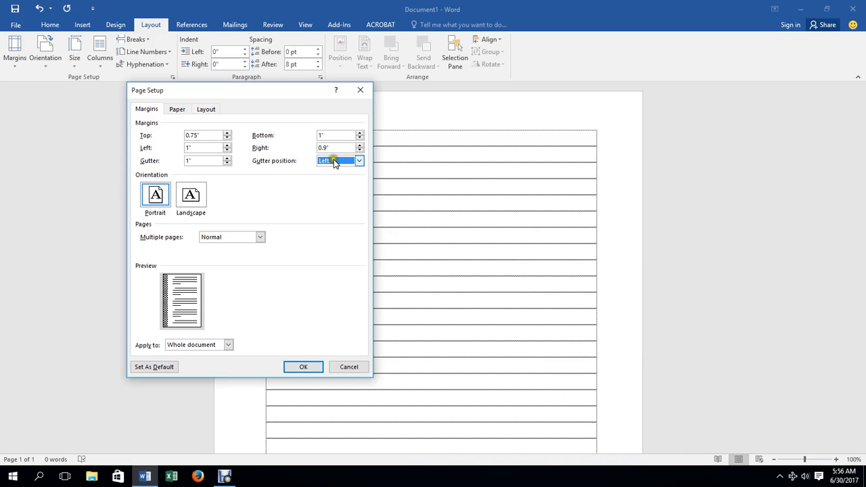
Set the multiple-pages option to Mirror margins and apply the page setup to the document.
click(260, 239)
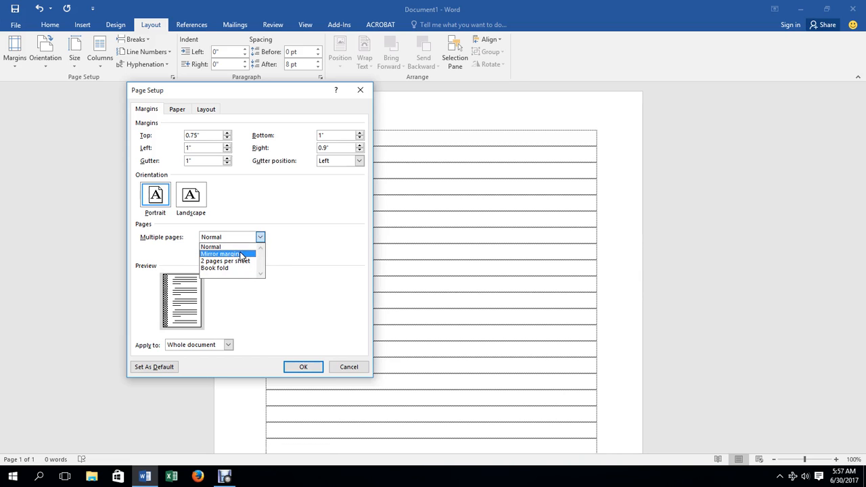
click(242, 255)
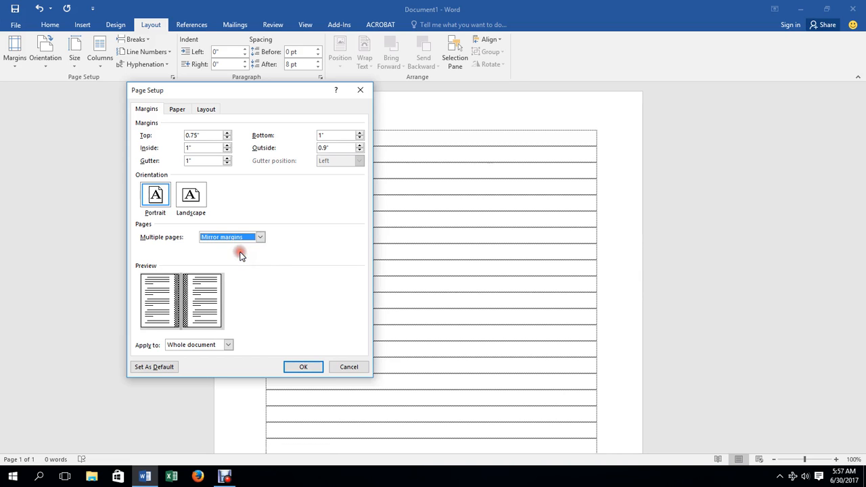
click(309, 367)
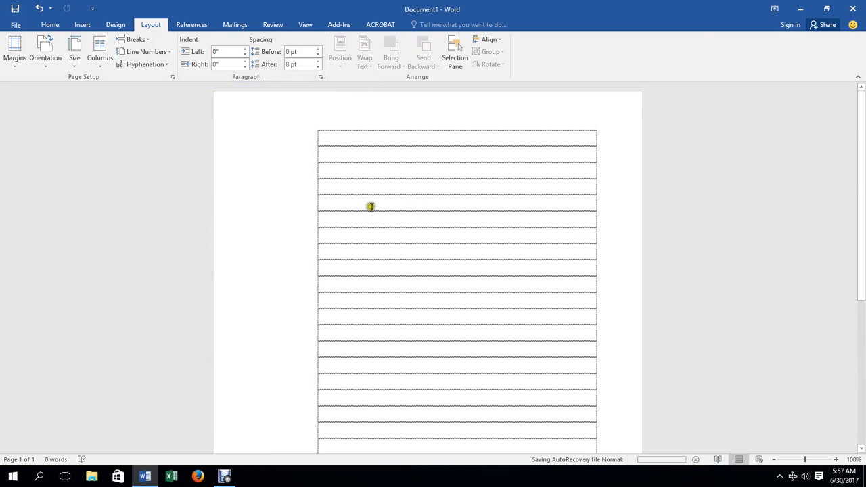
scroll(371, 207, down, 5)
scroll(371, 209, up, 5)
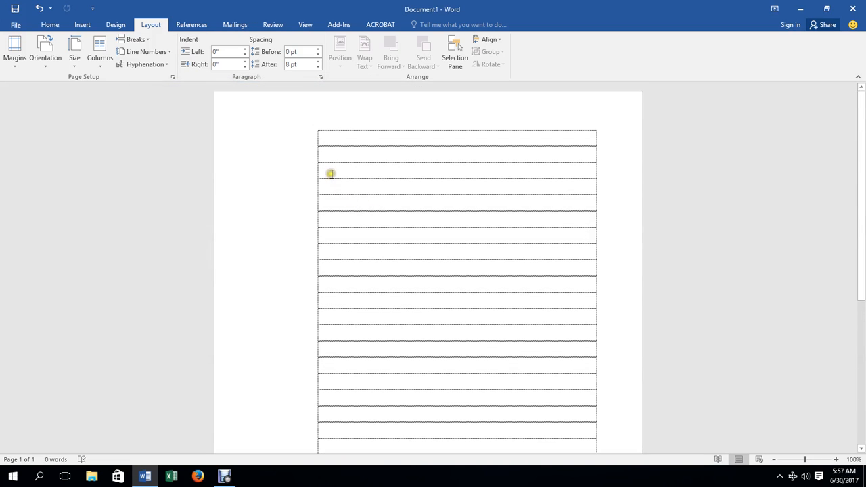
Insert a page break at the third ruled line of the first page.
click(331, 172)
key(ctrl+Return)
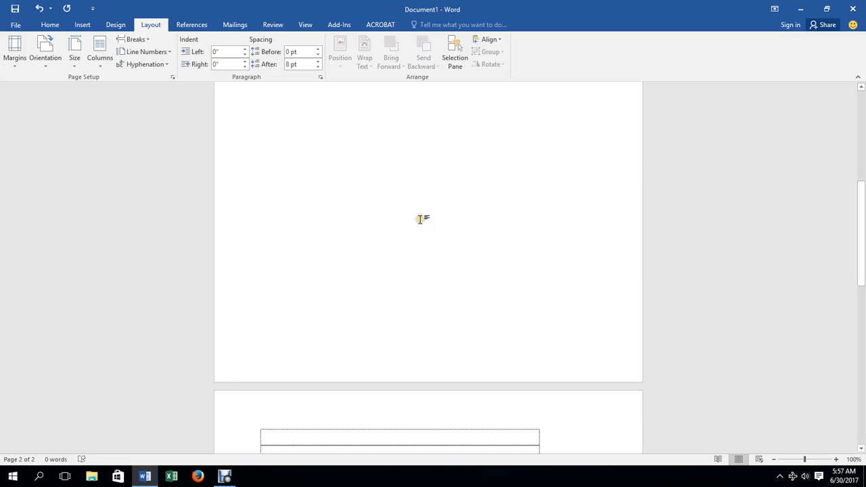
ctrl+scroll(420, 219, down, 6)
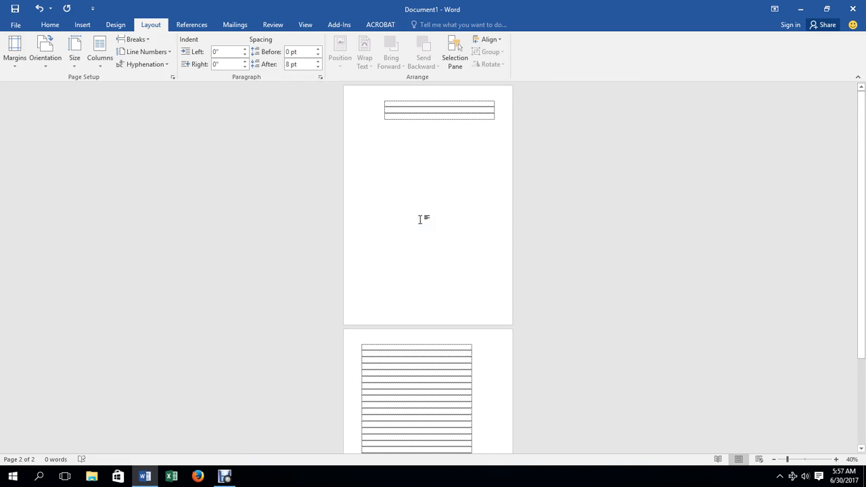
Add nine empty ruled lines below the existing ones on the first page.
click(392, 113)
key(Return)
key(Return)
key(Return)
key(Return)
key(Return)
key(Return)
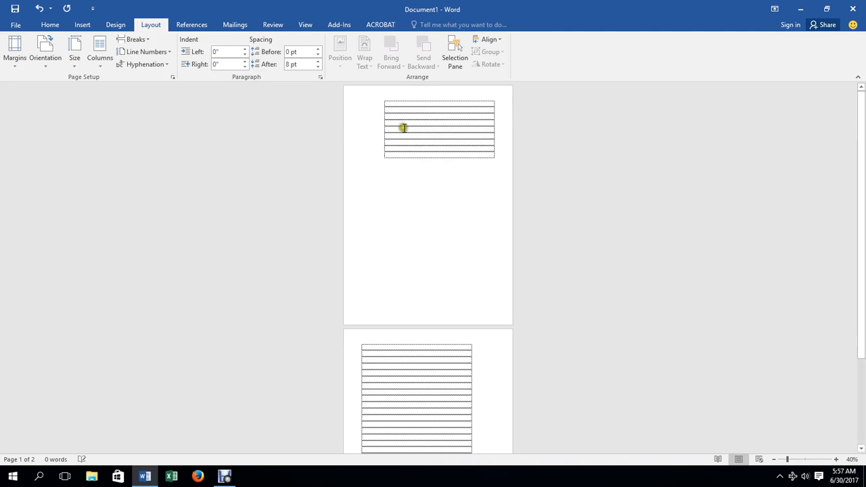
key(Return)
key(Return)
key(Return)
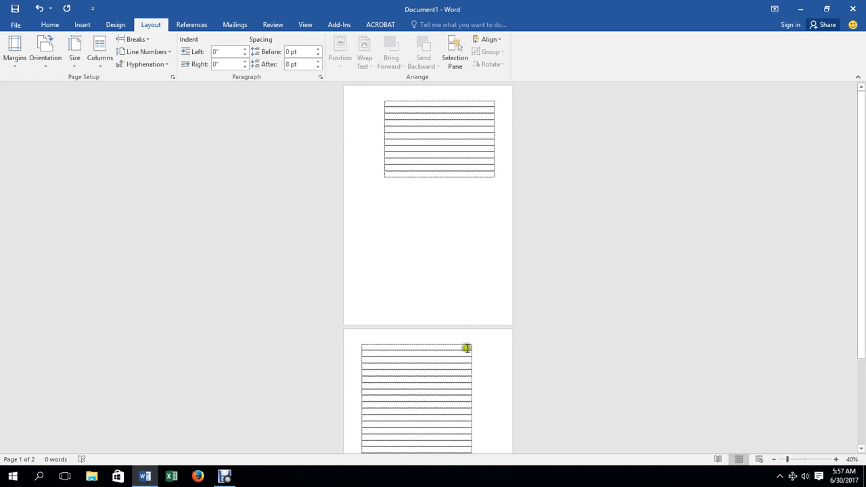
Insert a page break at the second ruled line of the second page.
click(416, 356)
key(ctrl+Return)
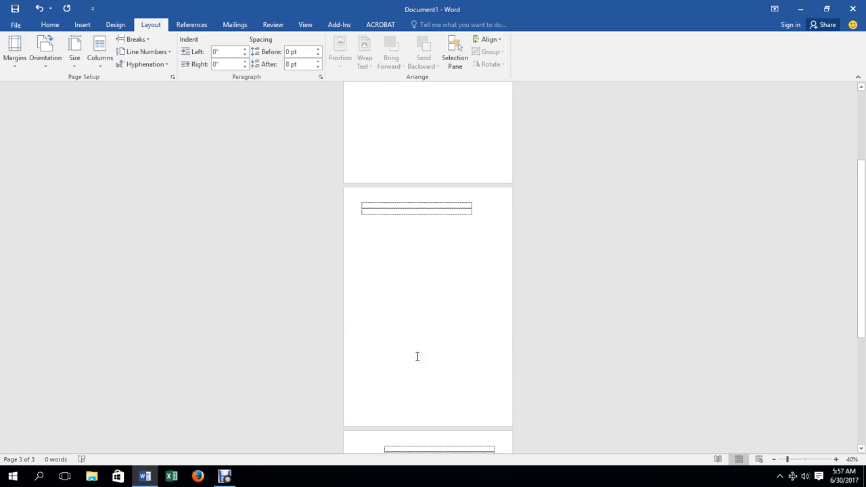
Compare the mirrored inside and outside margins across the three pages, and inspect the first page up close.
scroll(479, 255, down, 2)
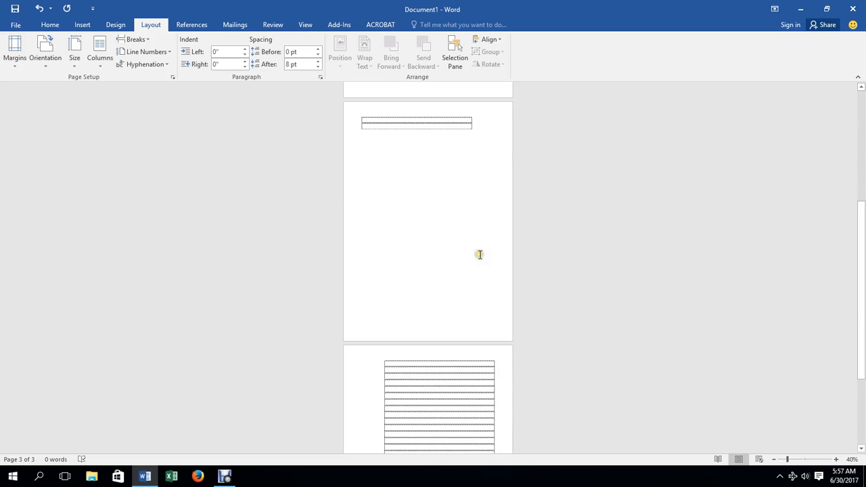
scroll(480, 255, down, 1)
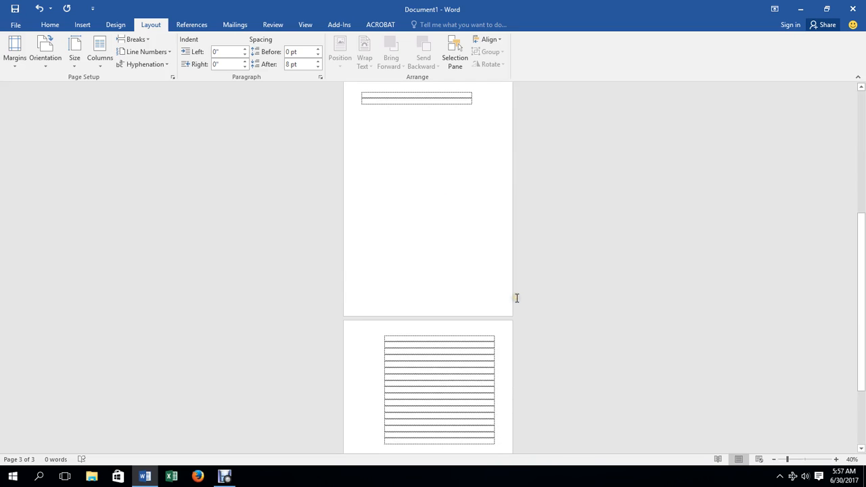
scroll(450, 305, up, 6)
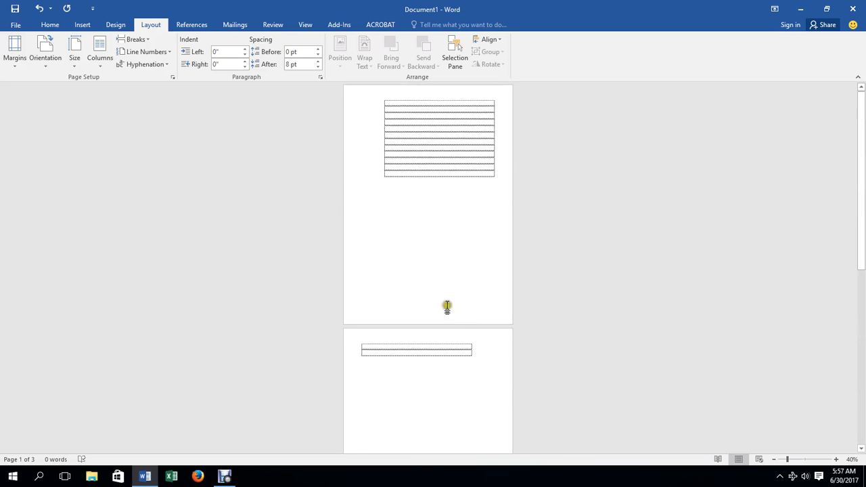
scroll(473, 355, down, 6)
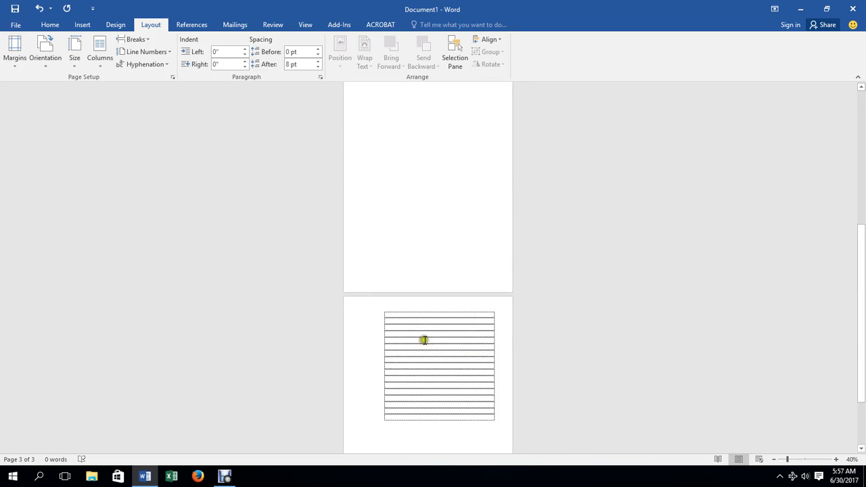
scroll(441, 341, up, 6)
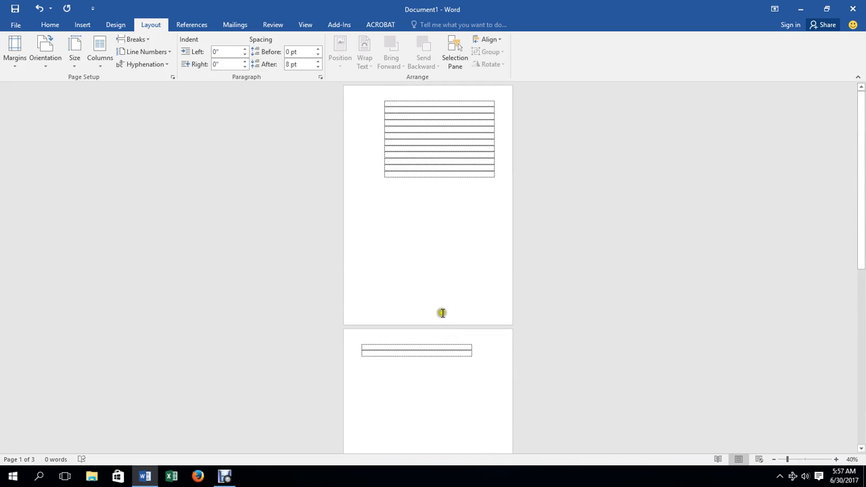
scroll(453, 151, up, 4)
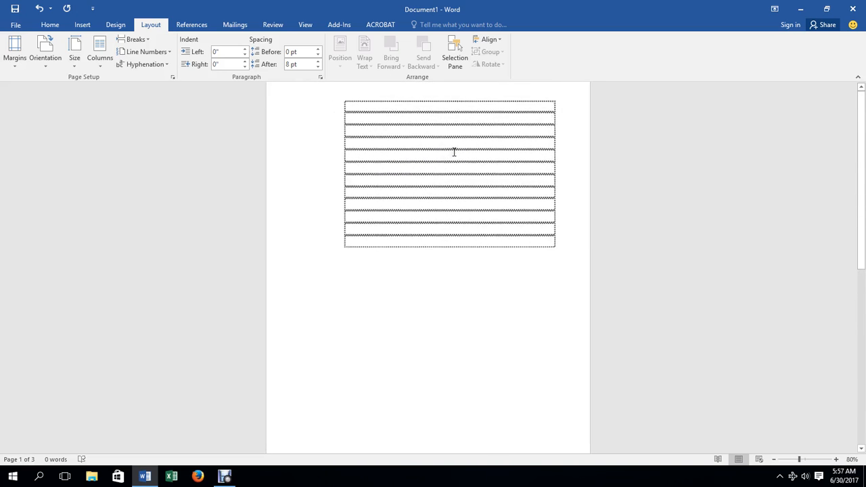
scroll(454, 153, up, 3)
scroll(437, 143, up, 1)
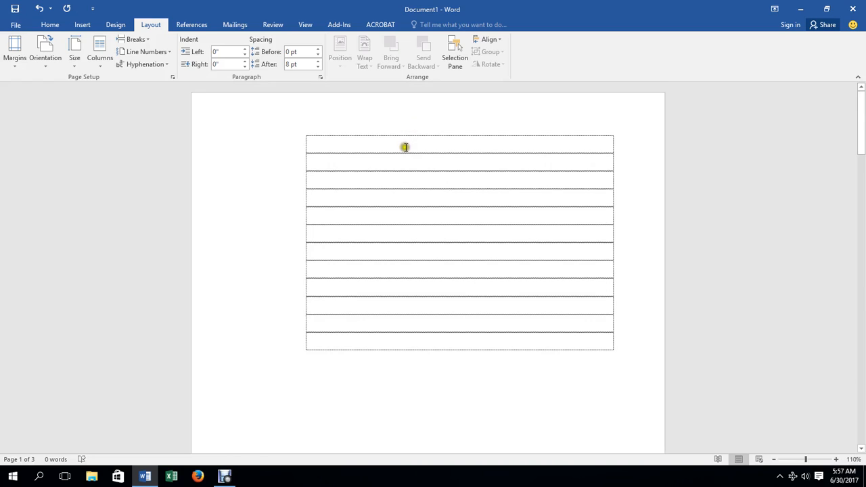